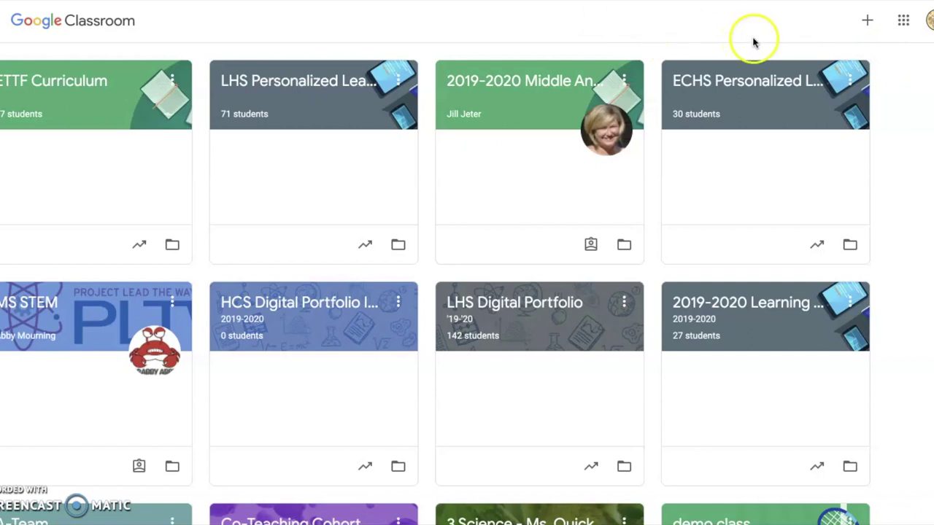
- Start creating a new class from the + menu on the Classroom home page
{"action": "left_click", "coordinate": [869, 22]}
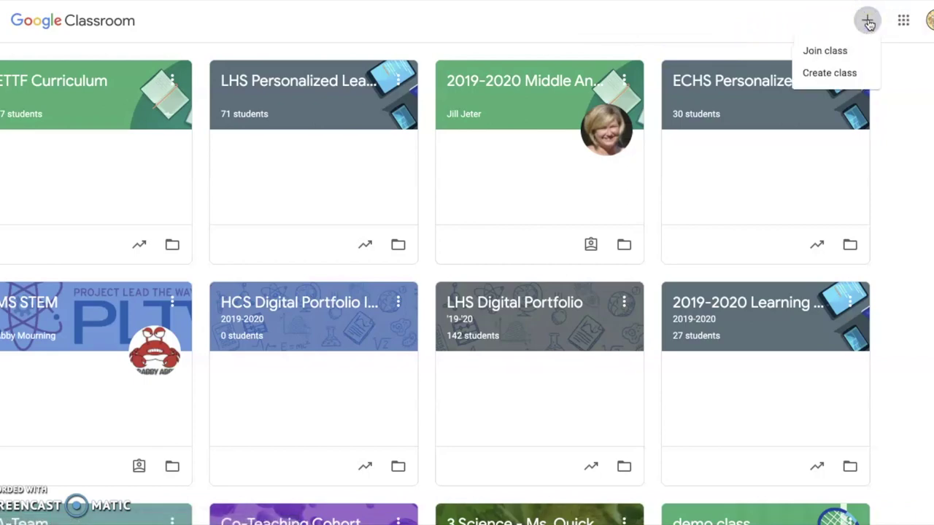
{"action": "left_click", "coordinate": [838, 73]}
- Create the class 'eLearning Classroom', then display and close its enlarged class code
{"action": "type", "text": "e"}
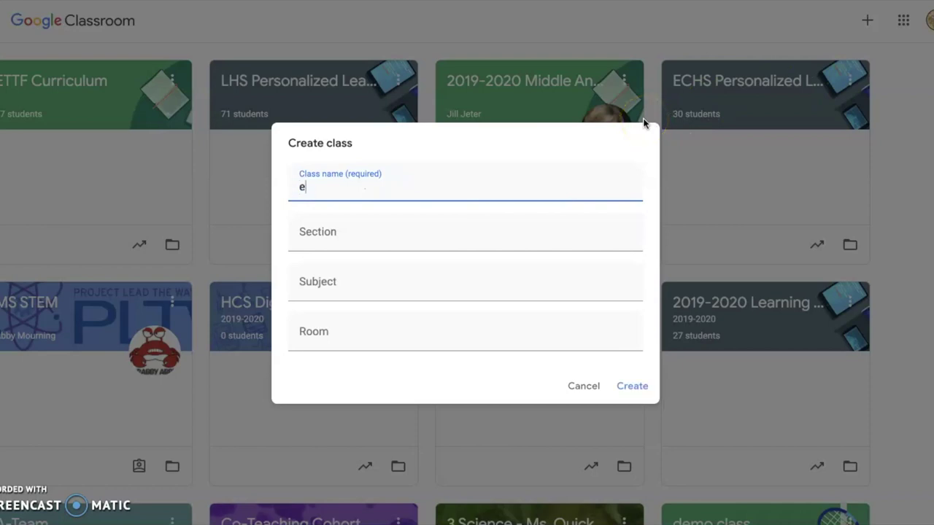
{"action": "type", "text": "Learning Classroom"}
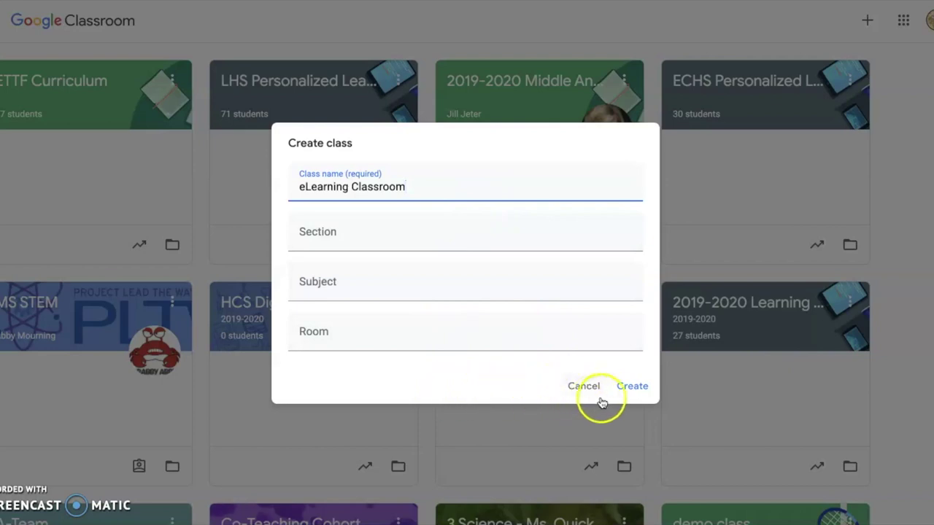
{"action": "left_click", "coordinate": [629, 388]}
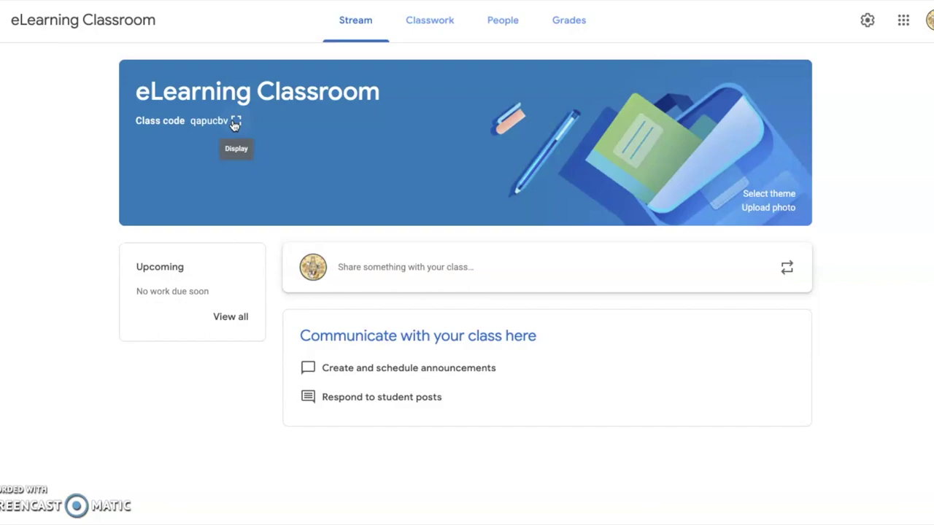
{"action": "left_click", "coordinate": [236, 122]}
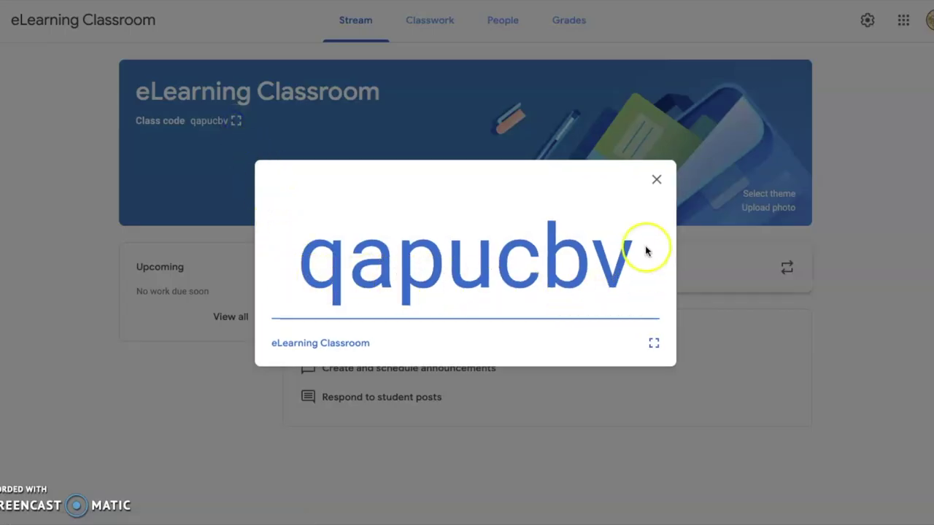
{"action": "left_click", "coordinate": [657, 181]}
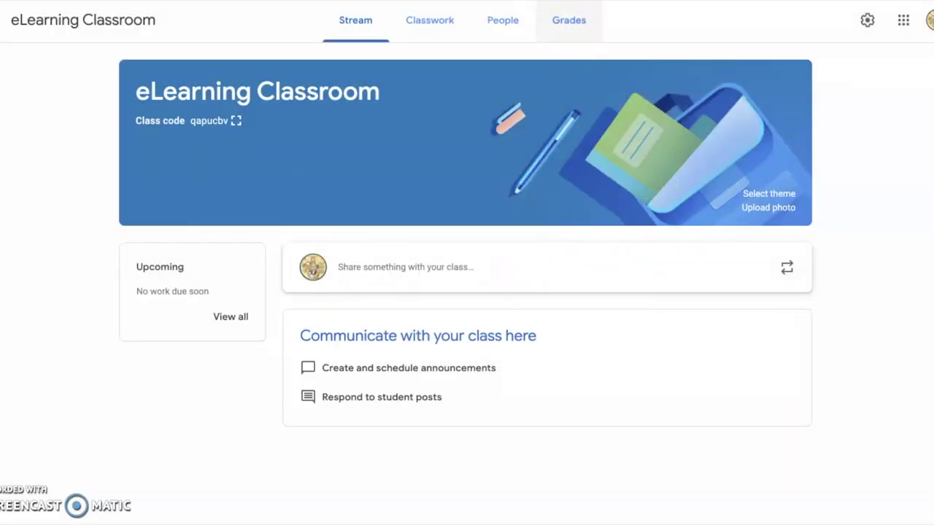
{"action": "left_click", "coordinate": [502, 20]}
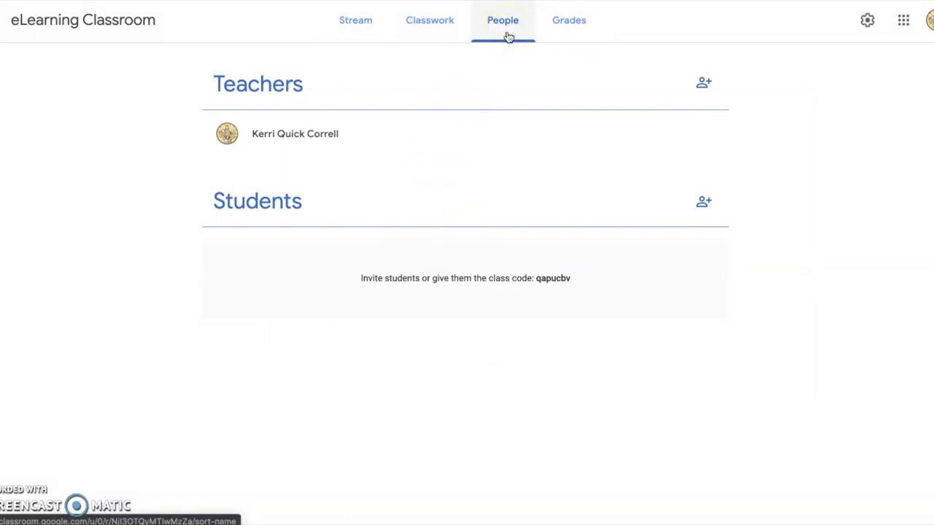
{"action": "left_click", "coordinate": [704, 206]}
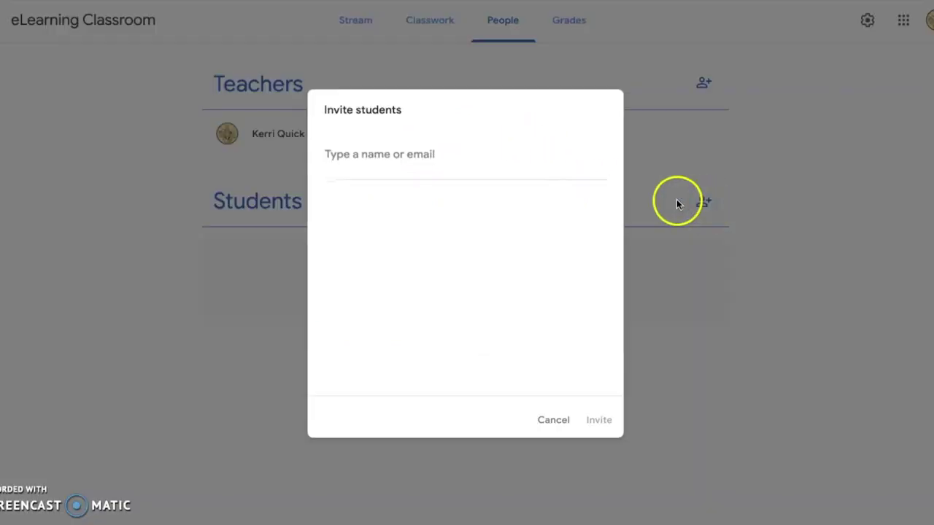
{"action": "left_click", "coordinate": [427, 158]}
{"action": "type", "text": "bo"}
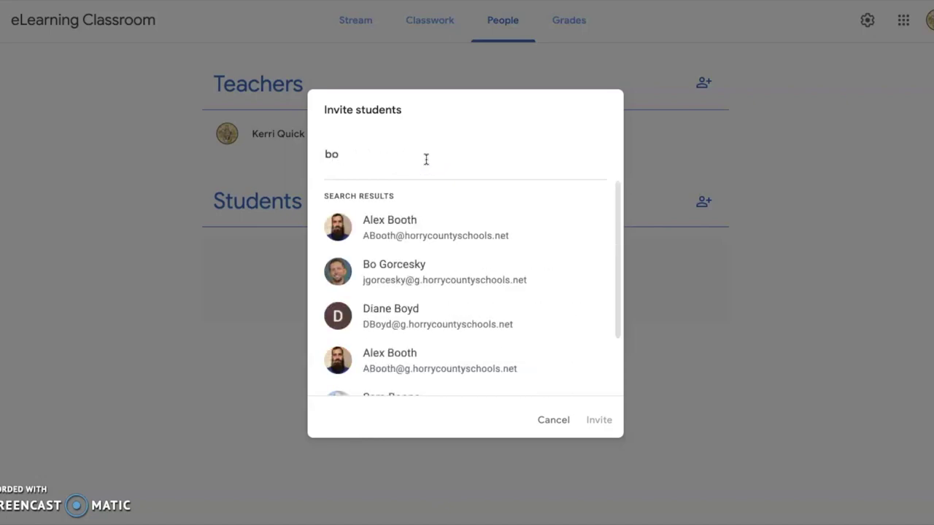
{"action": "left_click", "coordinate": [551, 421]}
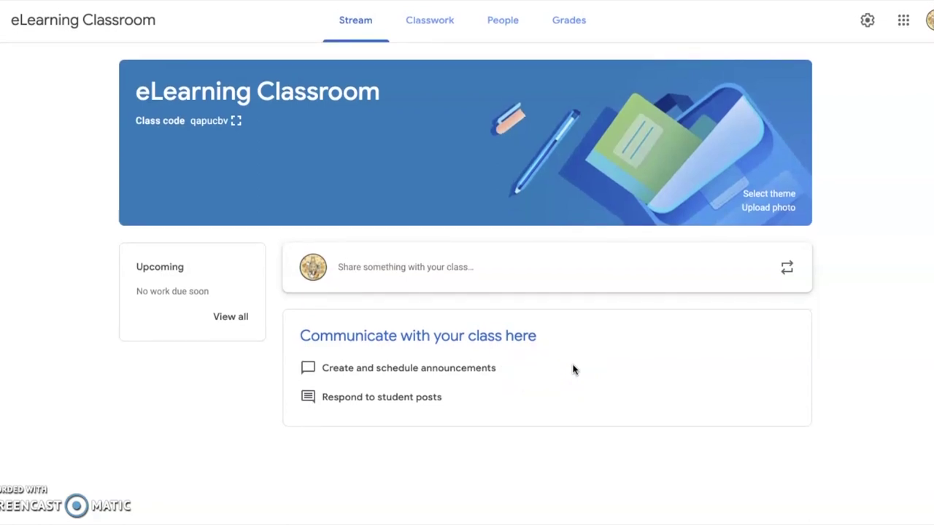
- Look over eLearning Classroom's Classwork and Grades pages, ending back on Classwork
{"action": "left_click", "coordinate": [430, 29]}
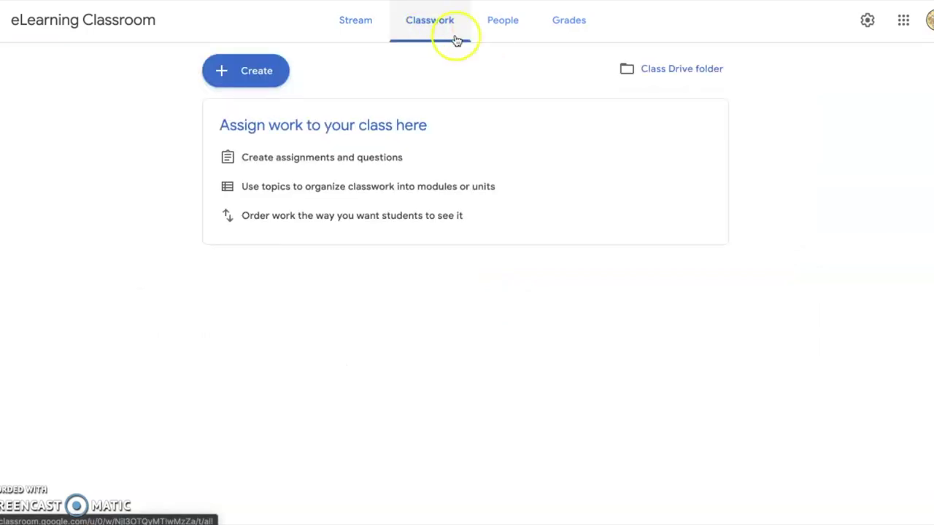
{"action": "left_click", "coordinate": [578, 25]}
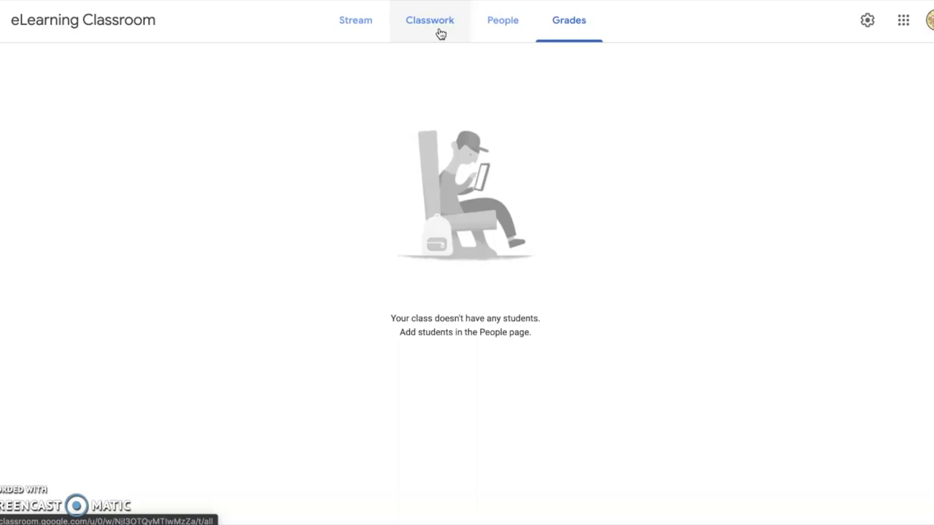
{"action": "left_click", "coordinate": [440, 35]}
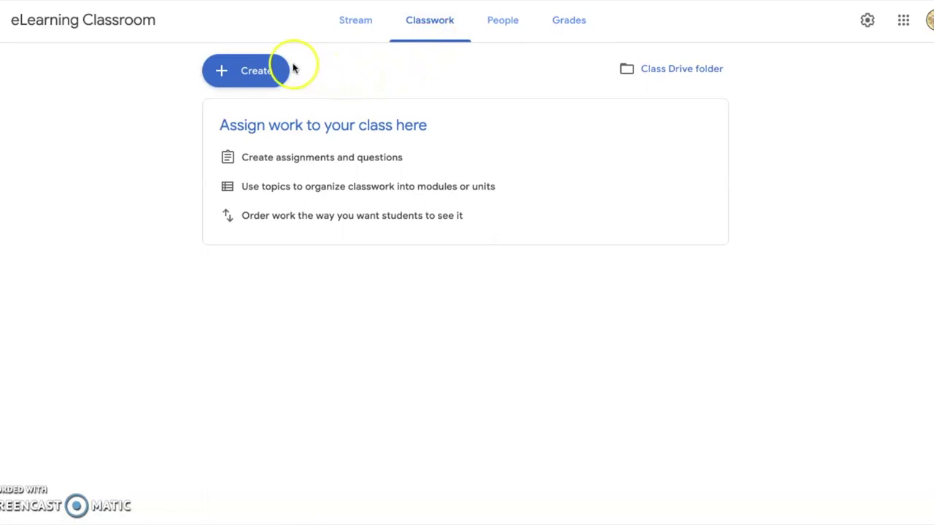
- Create 'Assignment #1' with pasted instructions asking for a reflection on The Importance of Creativity
{"action": "left_click", "coordinate": [246, 72]}
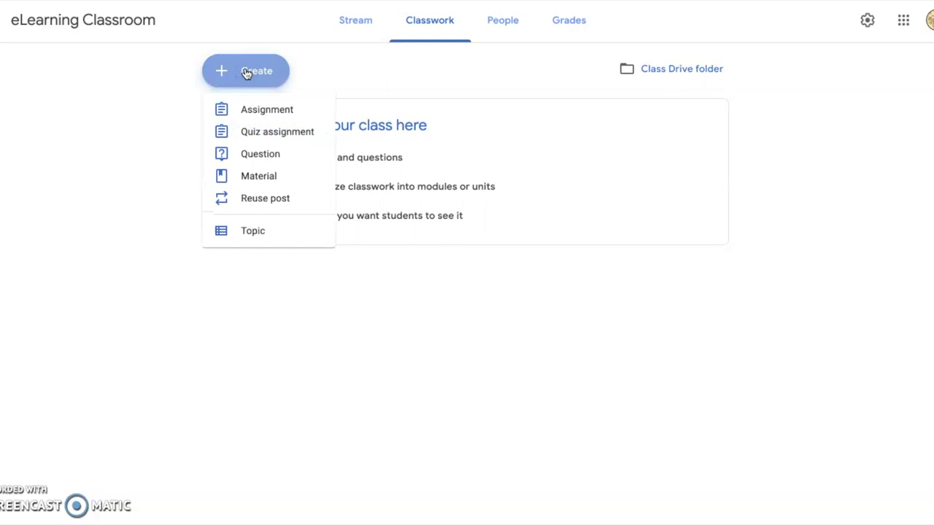
{"action": "left_click", "coordinate": [260, 109]}
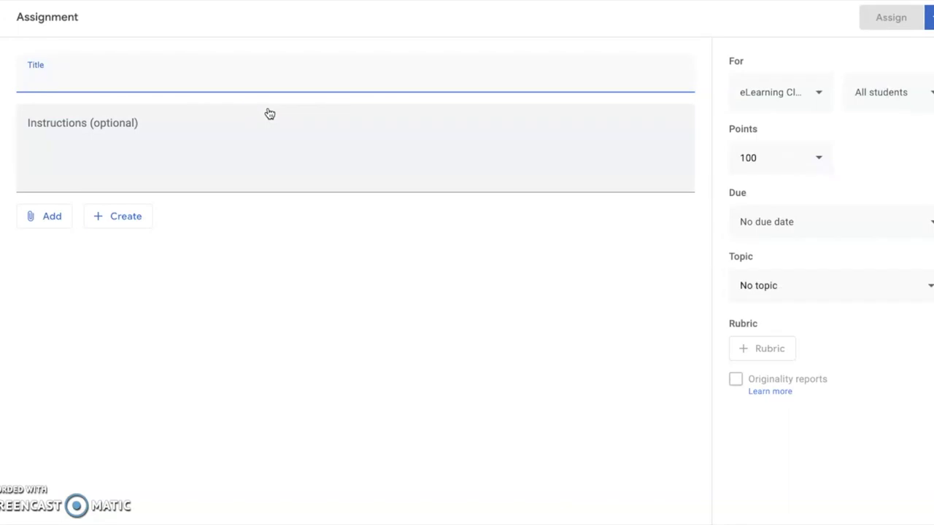
{"action": "type", "text": "Assignmen"}
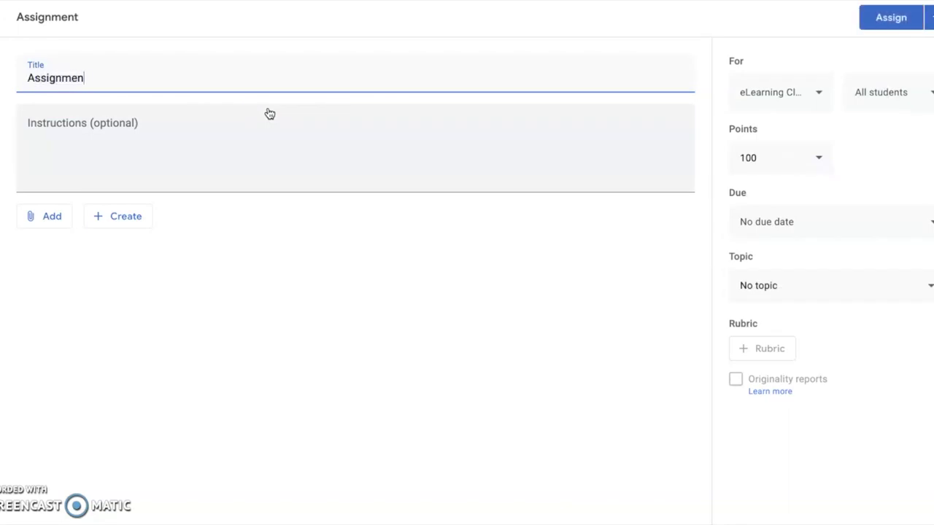
{"action": "type", "text": "t #1"}
{"action": "left_click", "coordinate": [144, 123]}
{"action": "type", "text": "Write a reflection on the following topic: The Importance of Creativity"}
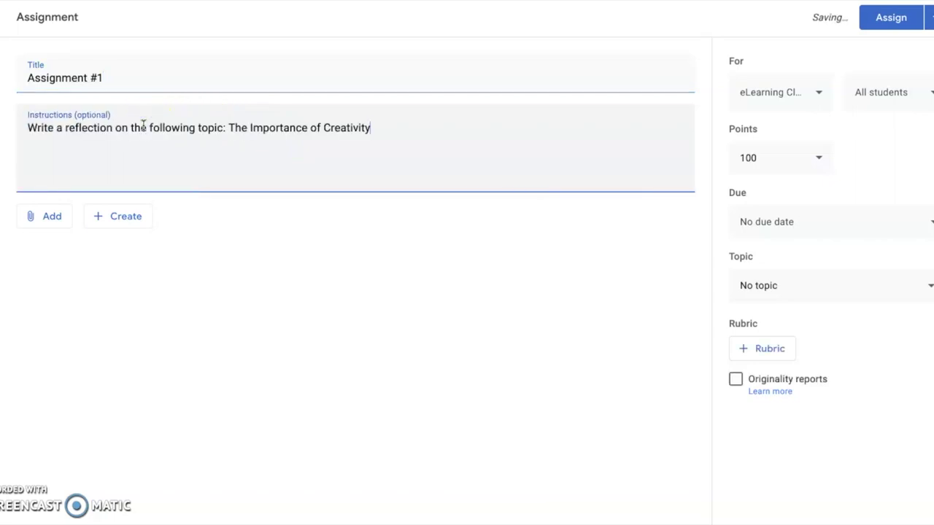
{"action": "left_click", "coordinate": [53, 217]}
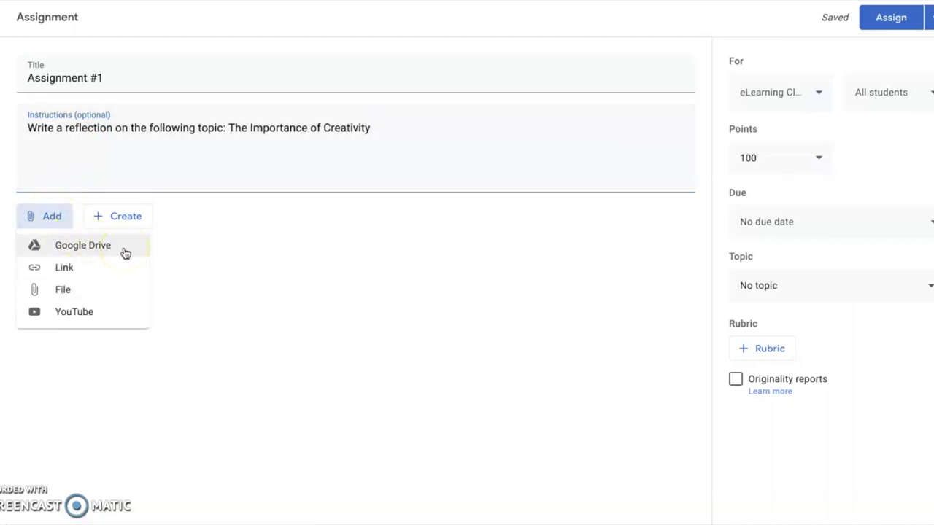
{"action": "left_click", "coordinate": [94, 271]}
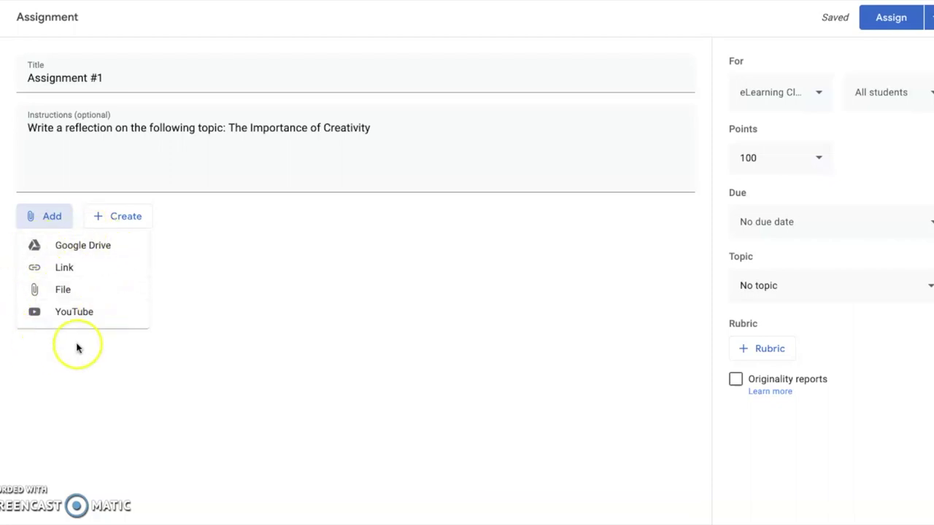
{"action": "left_click", "coordinate": [218, 245]}
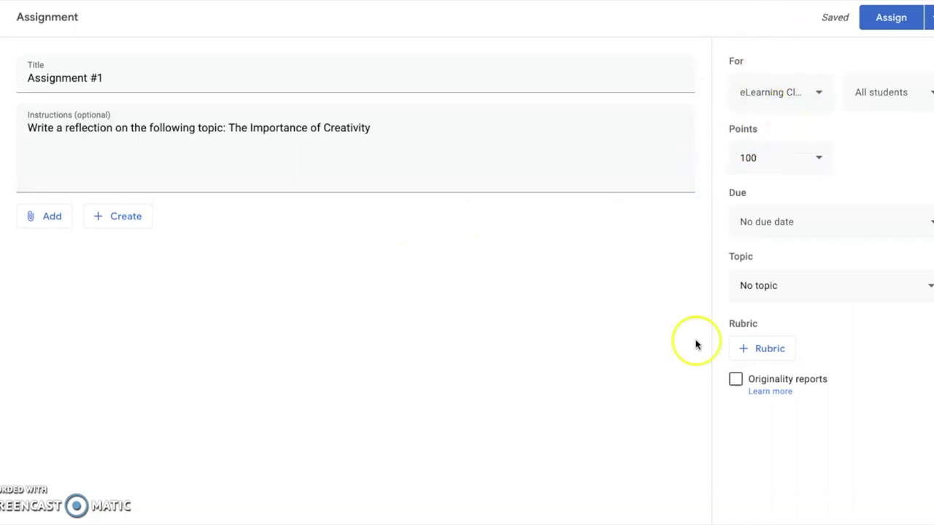
- Make Assignment #1 Ungraded, keeping eLearning Classroom, all students and no topic
{"action": "left_click", "coordinate": [820, 96]}
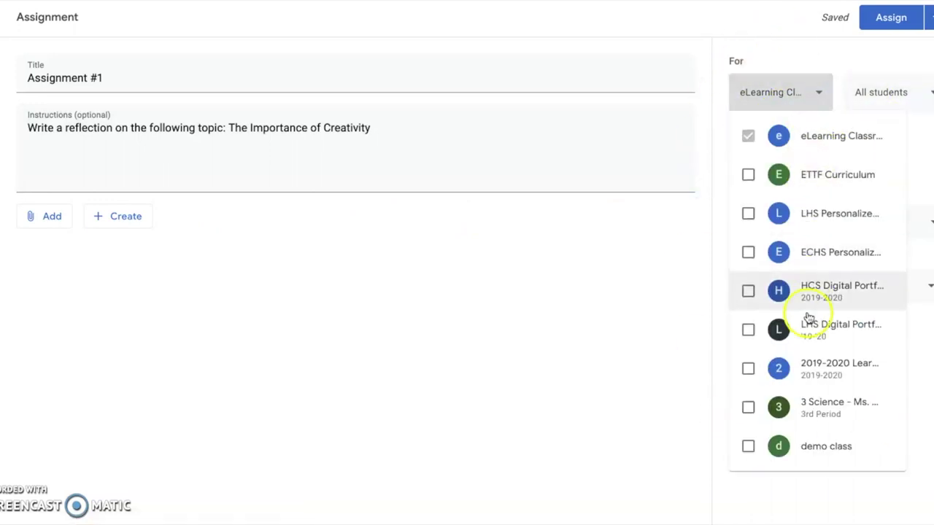
{"action": "left_click", "coordinate": [825, 58]}
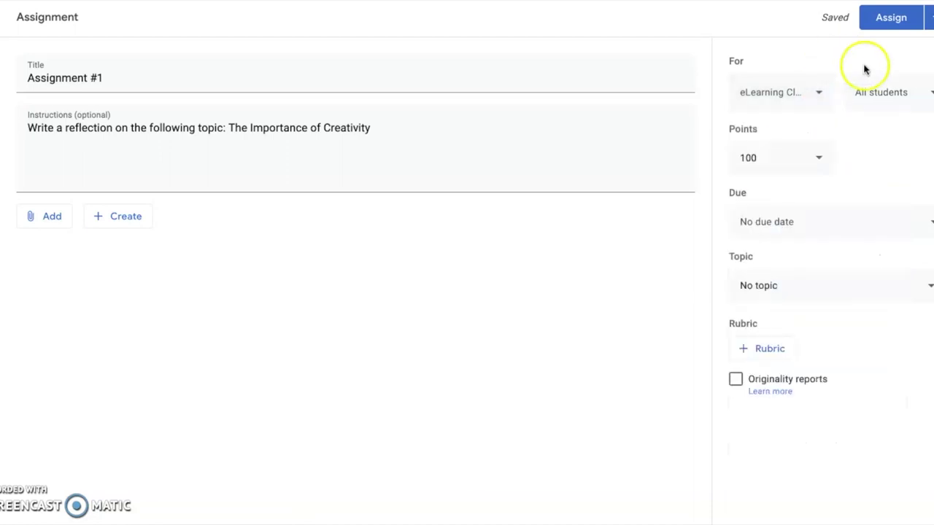
{"action": "left_click", "coordinate": [930, 96]}
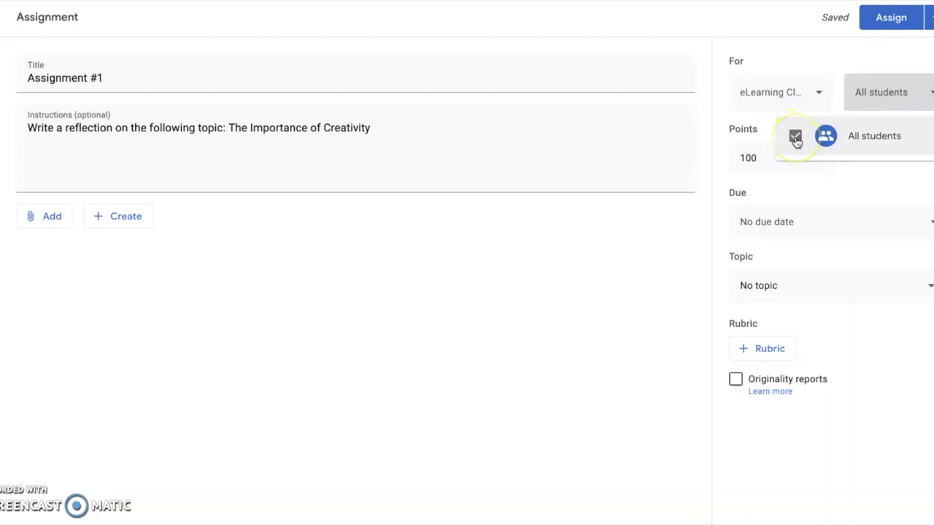
{"action": "left_click", "coordinate": [903, 64]}
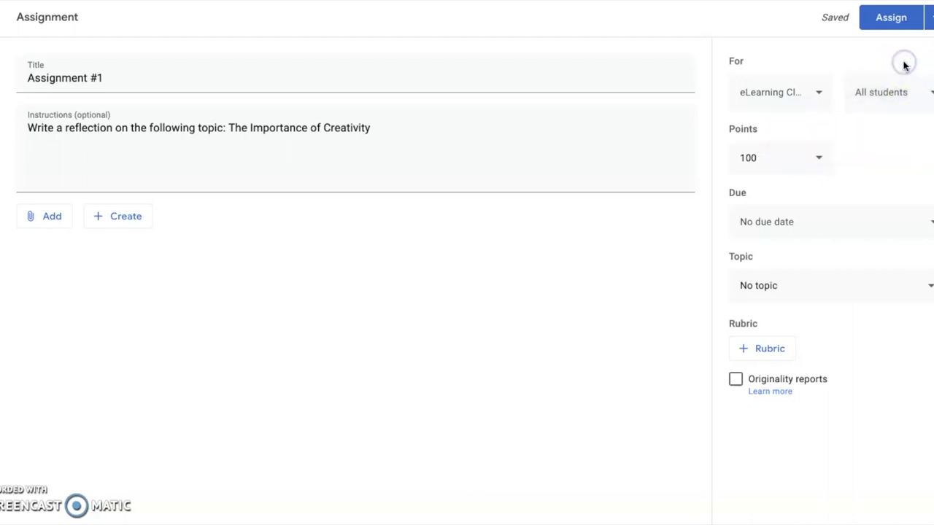
{"action": "left_click", "coordinate": [819, 157]}
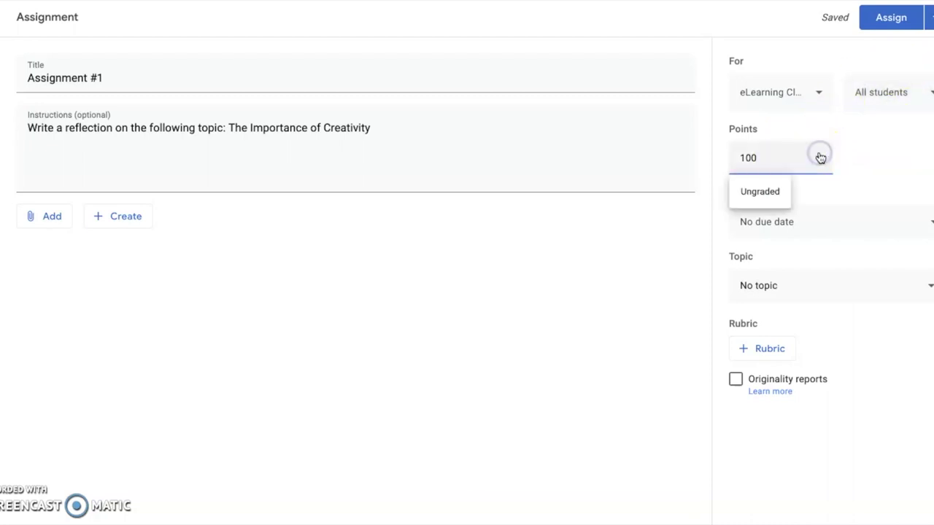
{"action": "left_click", "coordinate": [758, 193]}
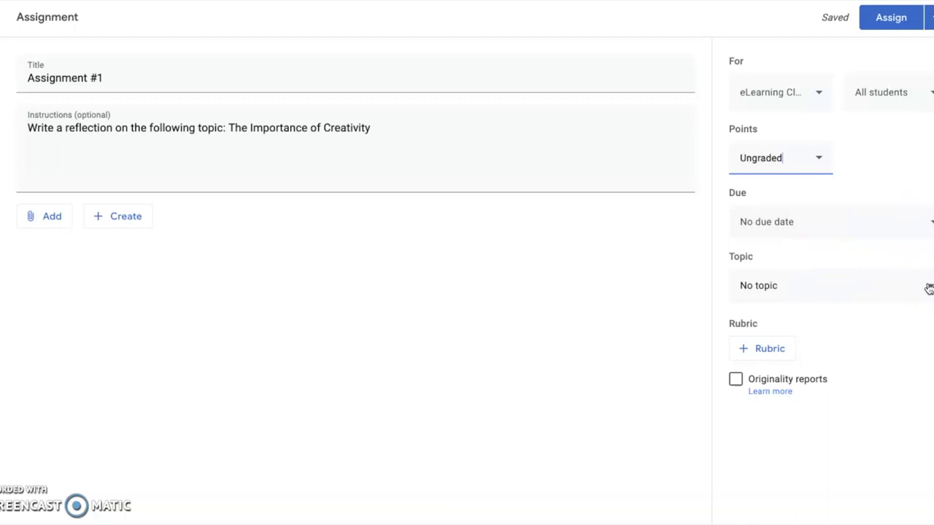
{"action": "left_click", "coordinate": [928, 289]}
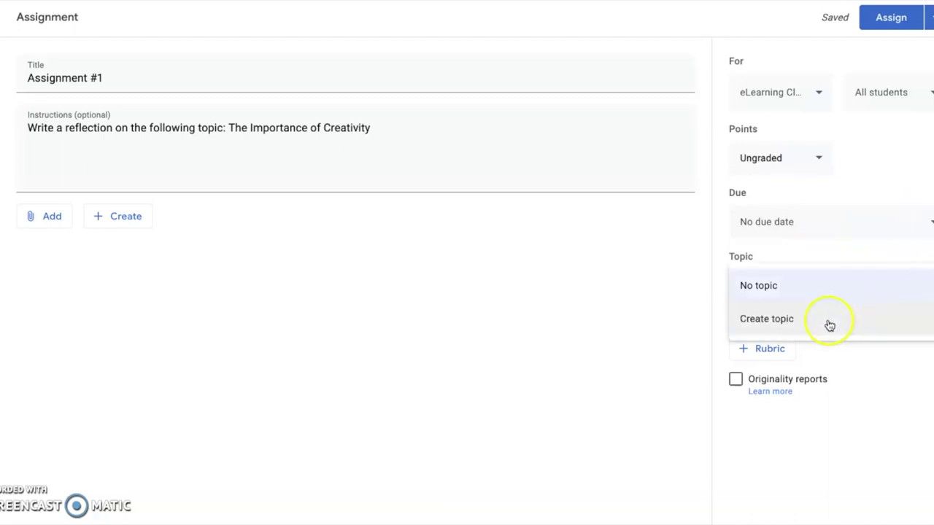
{"action": "left_click", "coordinate": [805, 246]}
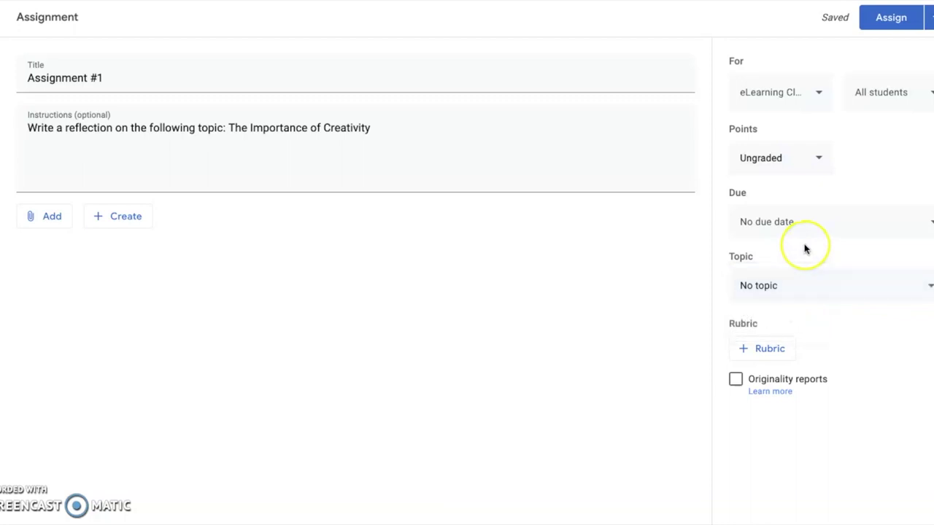
{"action": "left_click", "coordinate": [929, 22]}
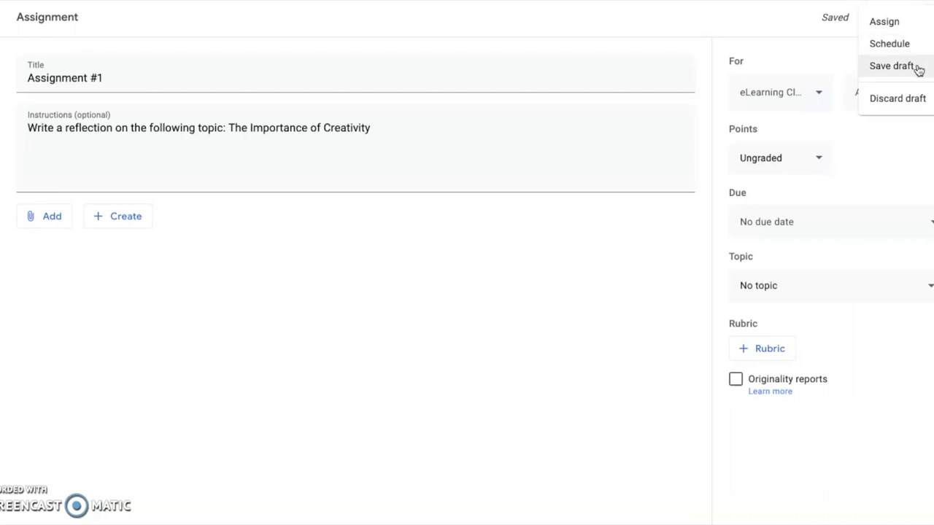
- Post Assignment #1 to eLearning Classroom immediately
{"action": "left_click", "coordinate": [887, 24]}
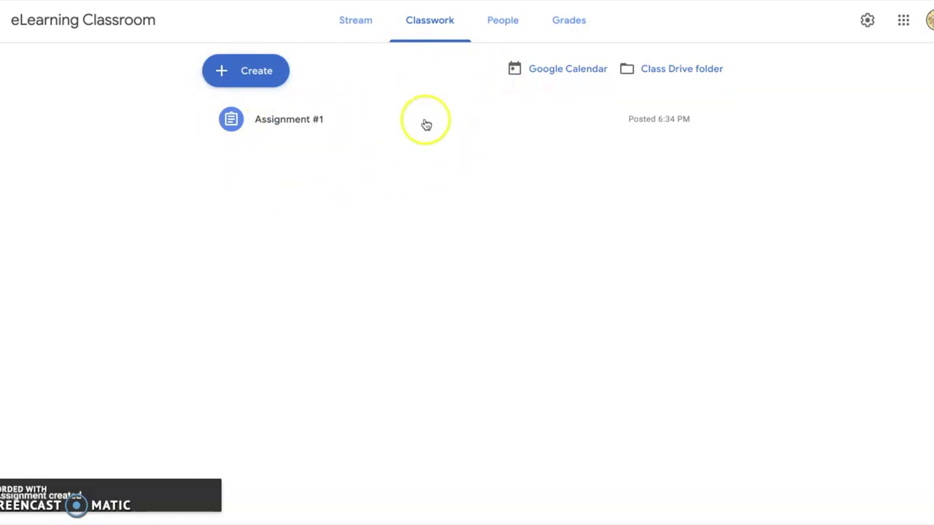
- Check the Assignment #1 post on the Stream and open its student work page
{"action": "left_click", "coordinate": [352, 28]}
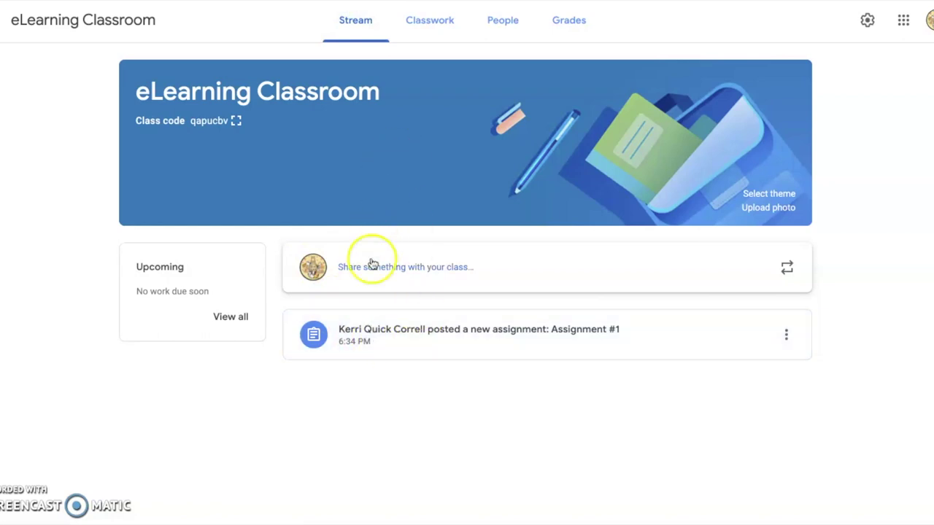
{"action": "left_click", "coordinate": [383, 327]}
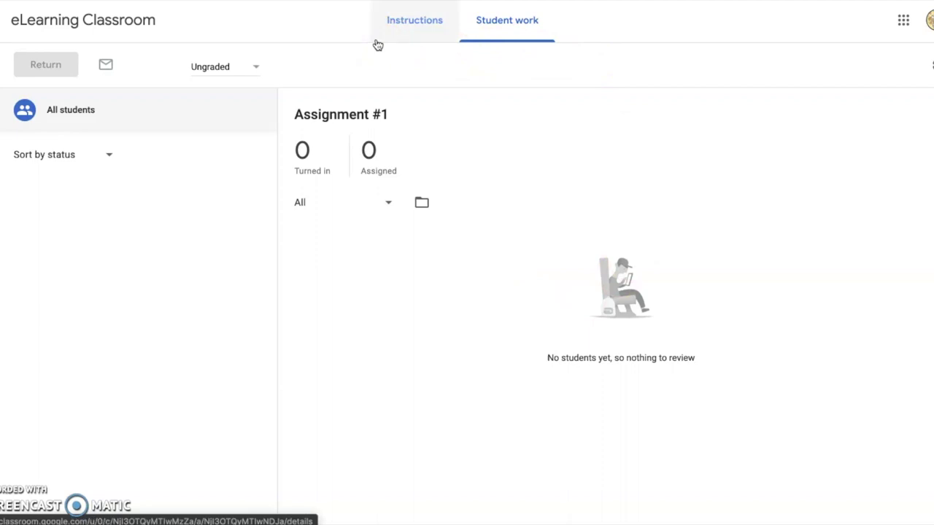
{"action": "left_click", "coordinate": [377, 43]}
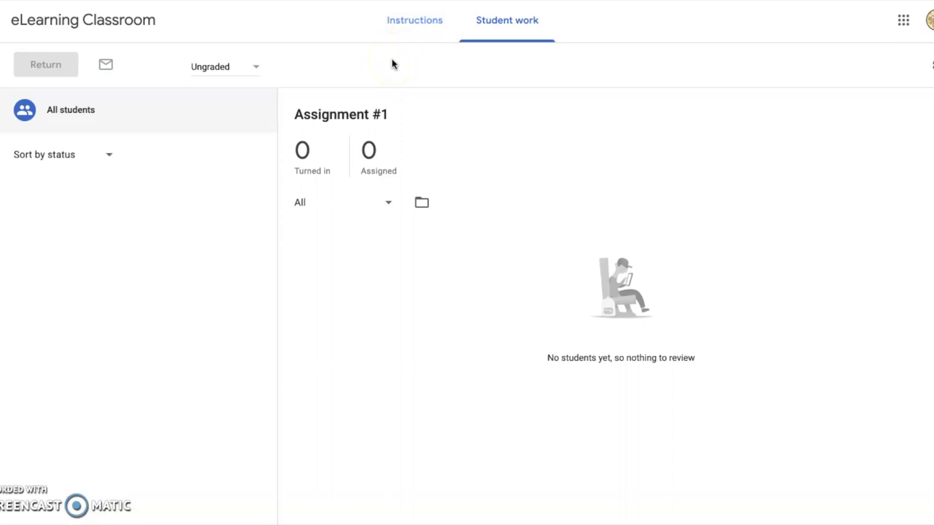